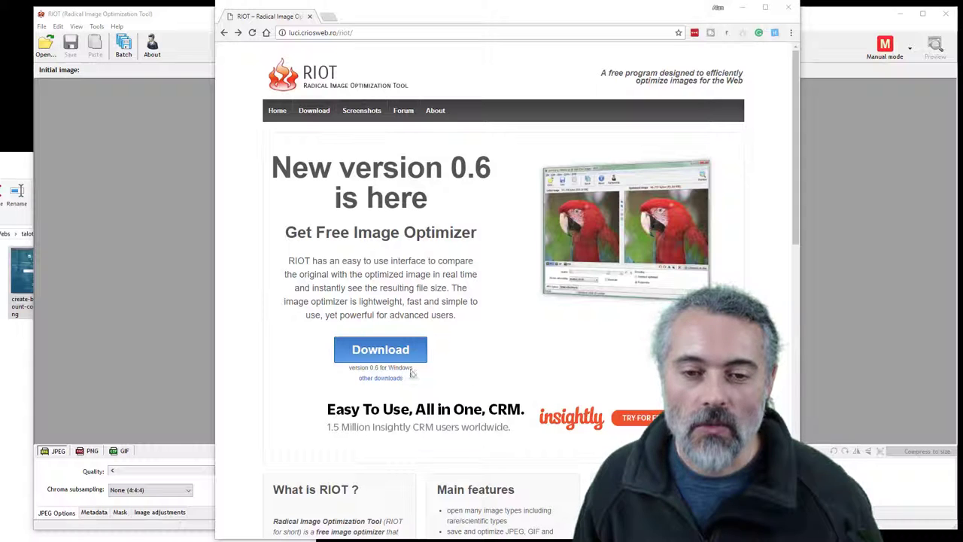
- Open RIOT's 'other downloads' page in Chrome, then switch to the RIOT optimizer window
left_click(381, 378)
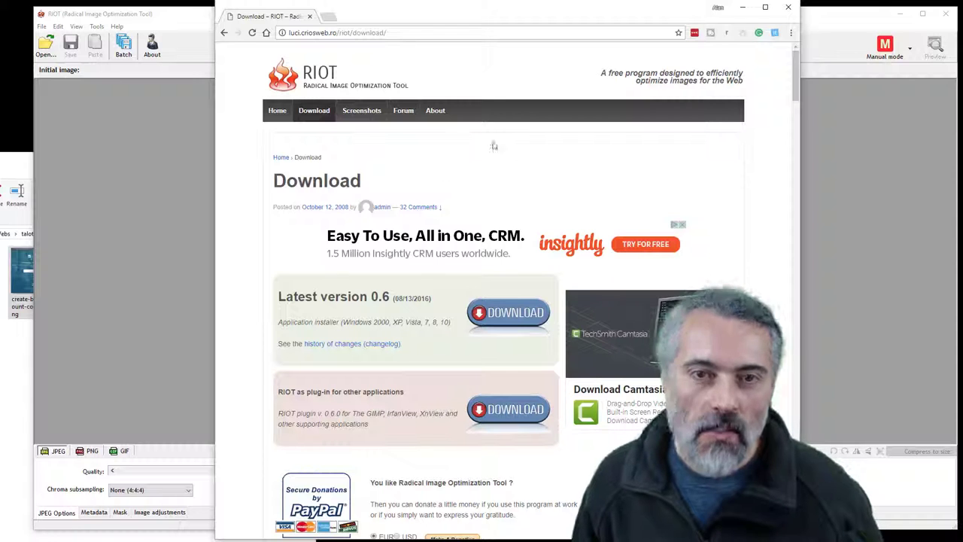
left_click(180, 21)
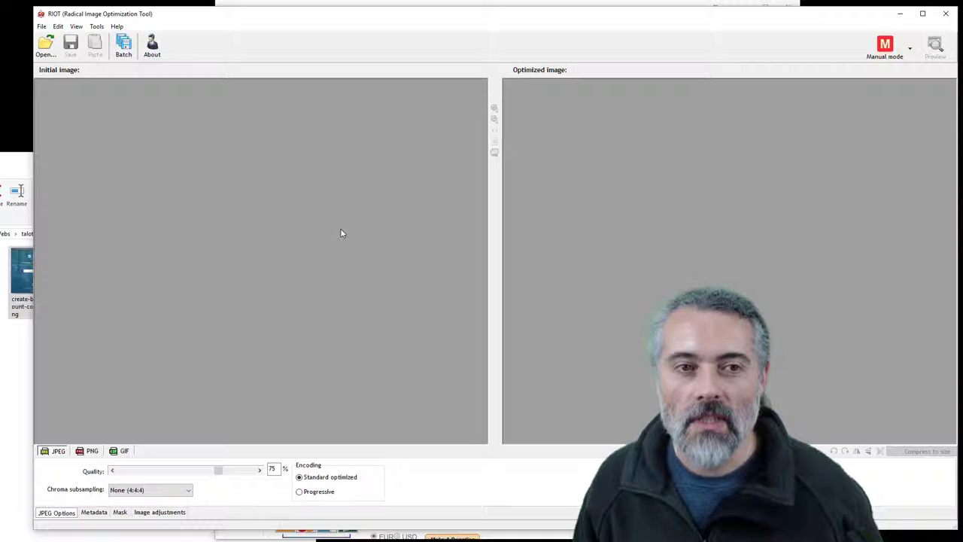
- Load create-brand-account-company.png from File Explorer into RIOT's Initial image pane
left_click(21, 166)
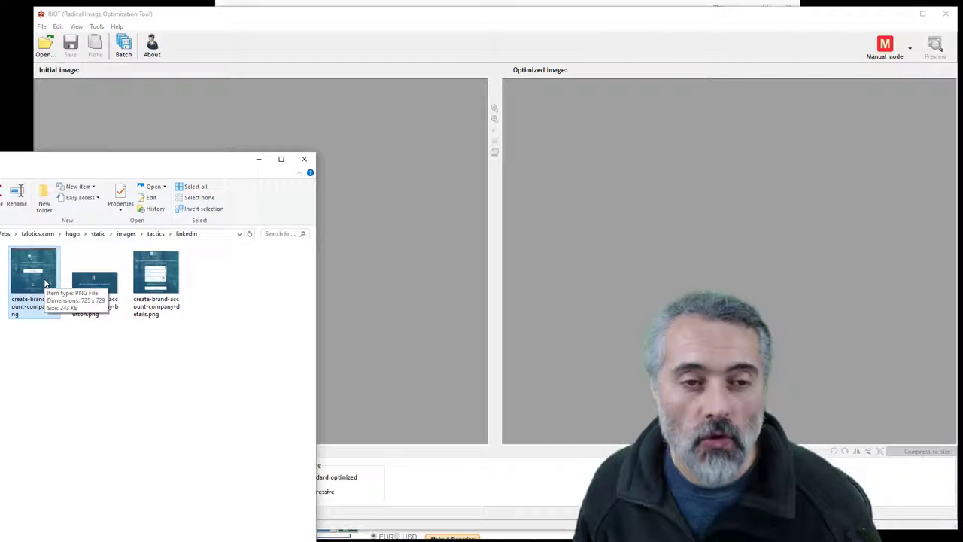
left_click_drag(34, 283, 352, 223)
- Switch RIOT's output to PNG, giving an 8-bit 256-colour image of 56.48 KiB
left_click(347, 16)
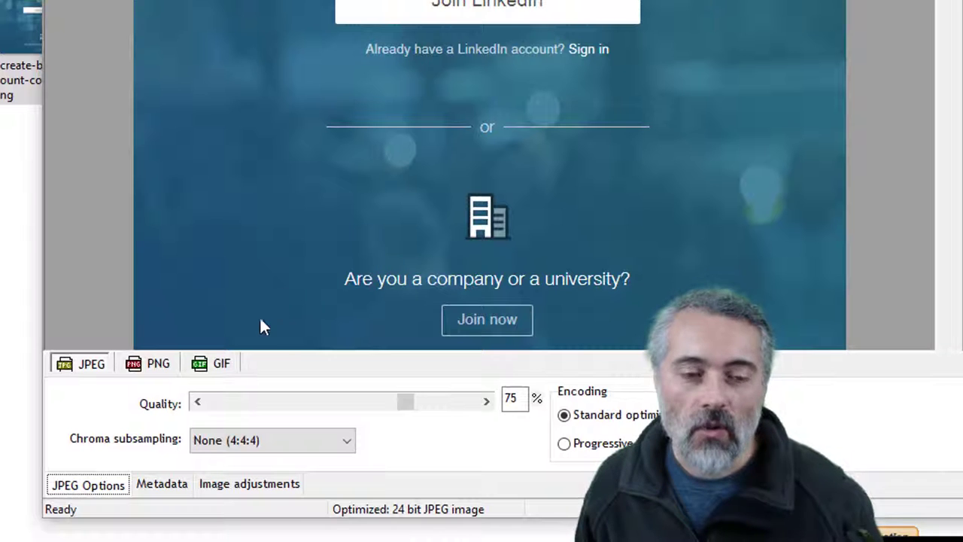
left_click(159, 367)
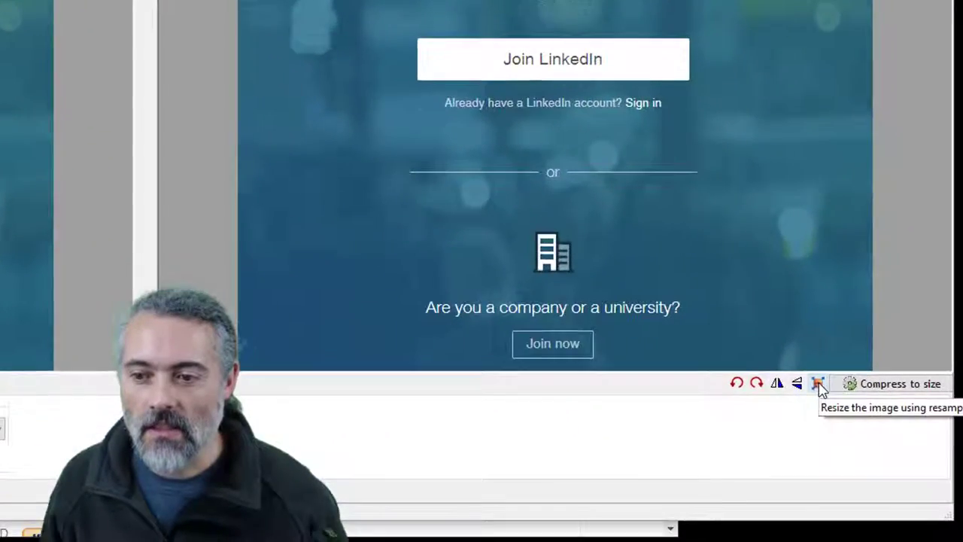
- Resize the screenshot to 50 percent width with aspect ratio kept, cutting it to 27.73 KiB
left_click(873, 451)
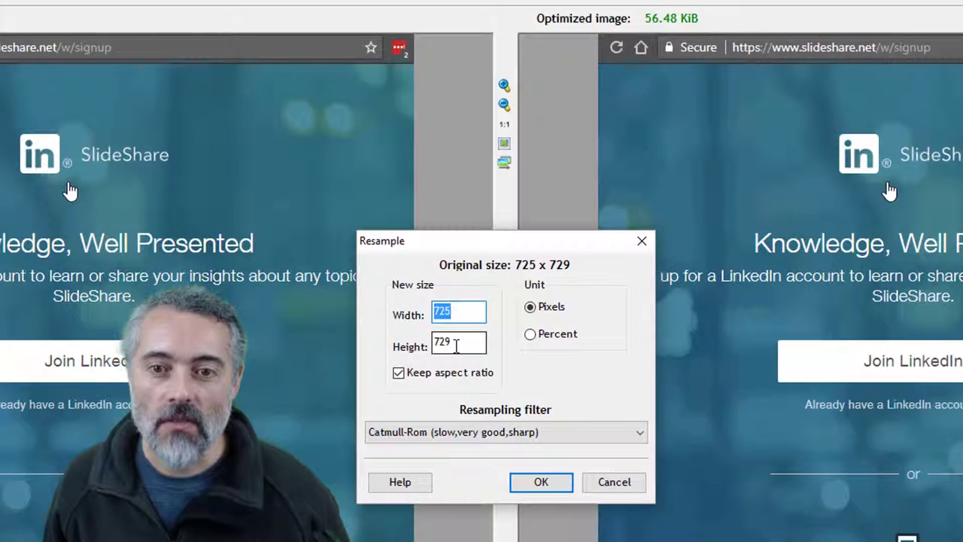
left_click(456, 344)
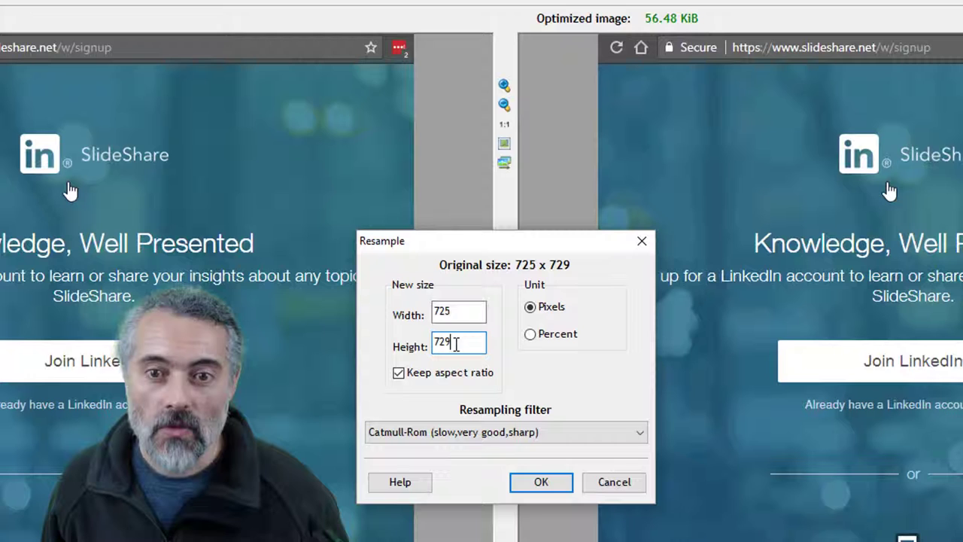
double_click(456, 313)
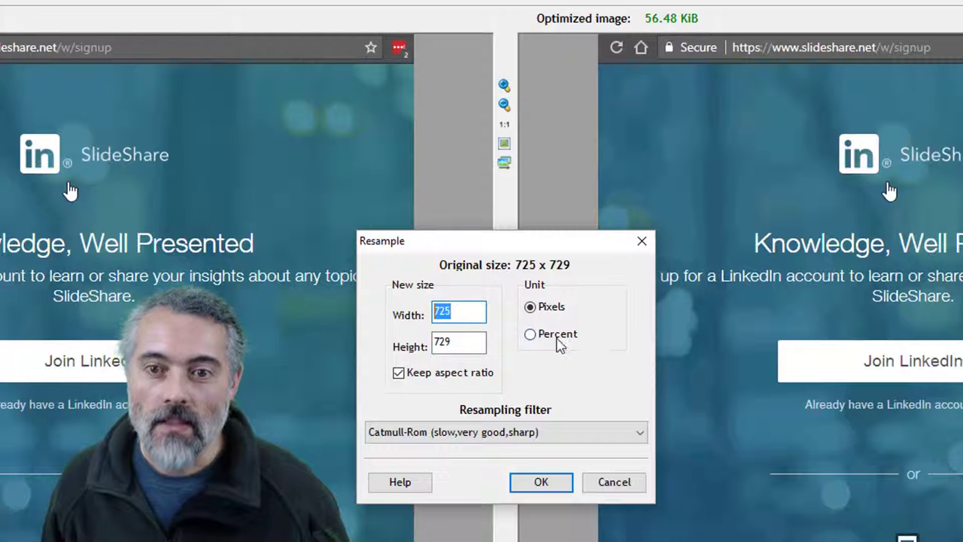
left_click(529, 339)
left_click_drag(483, 318, 376, 305)
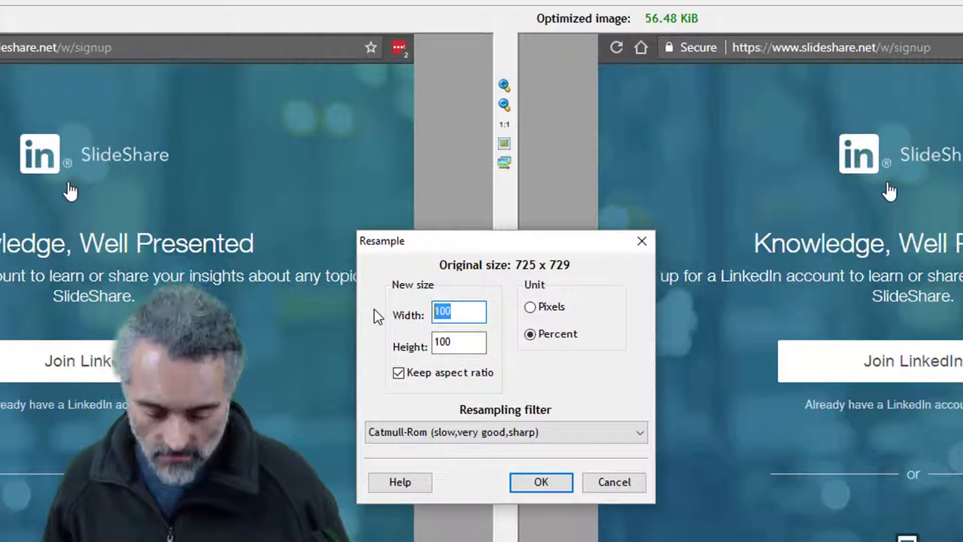
type("50")
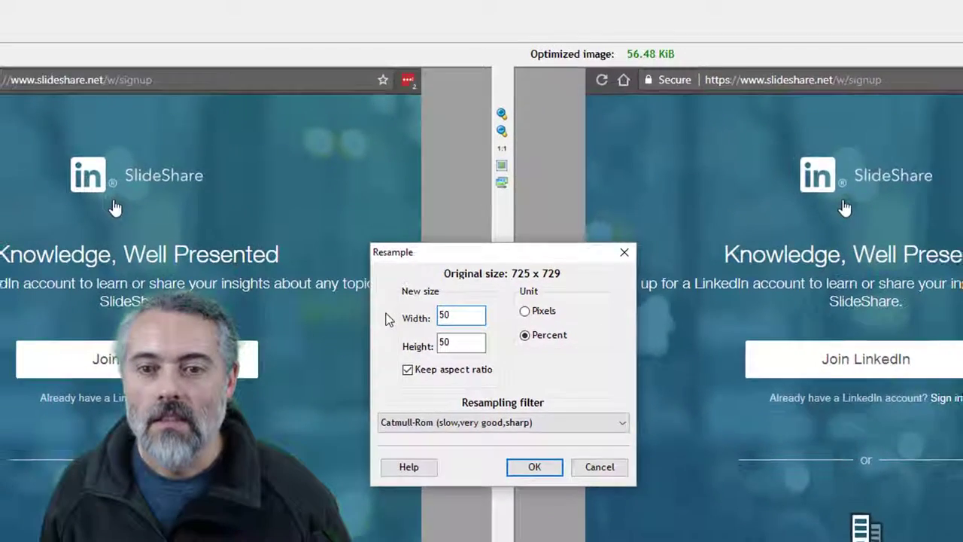
key("Return")
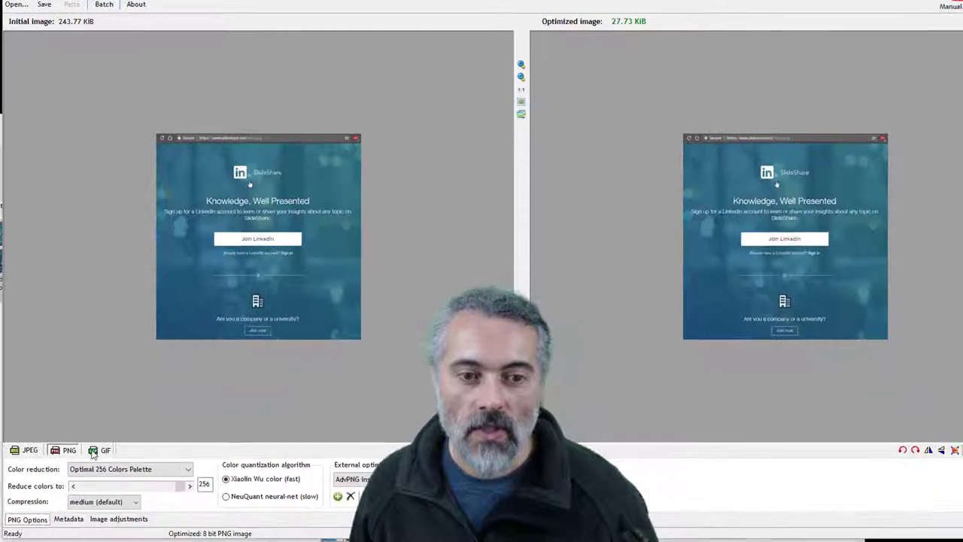
- Compare GIF output, then settle on JPEG at 75% quality for 15.97 KiB
left_click(93, 450)
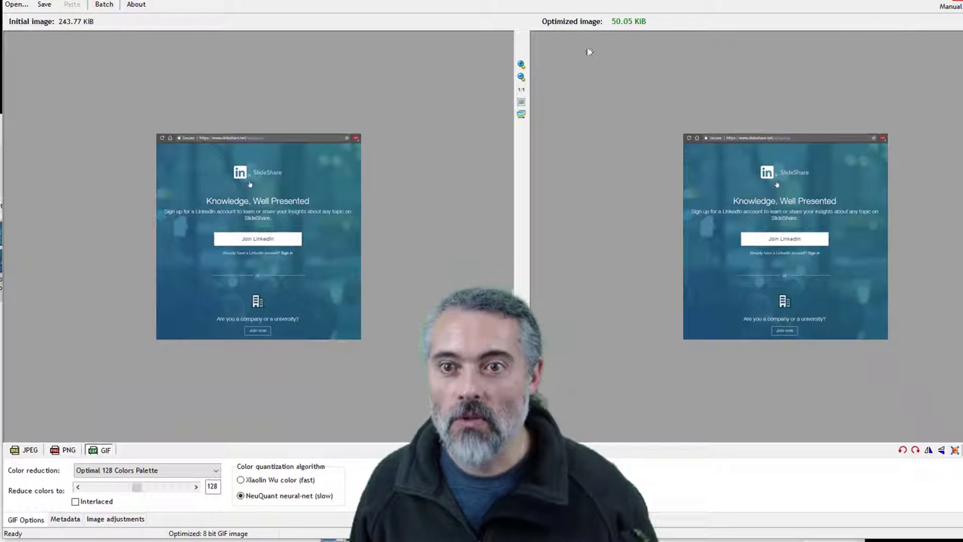
left_click(25, 450)
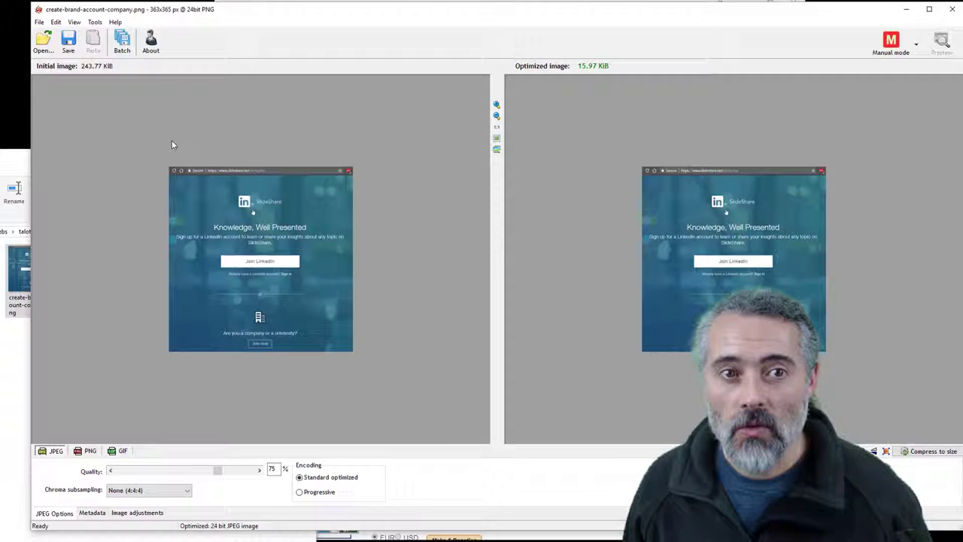
- Unload the current image, set the output format to PNG, and open the Batch optimizer
left_click(123, 47)
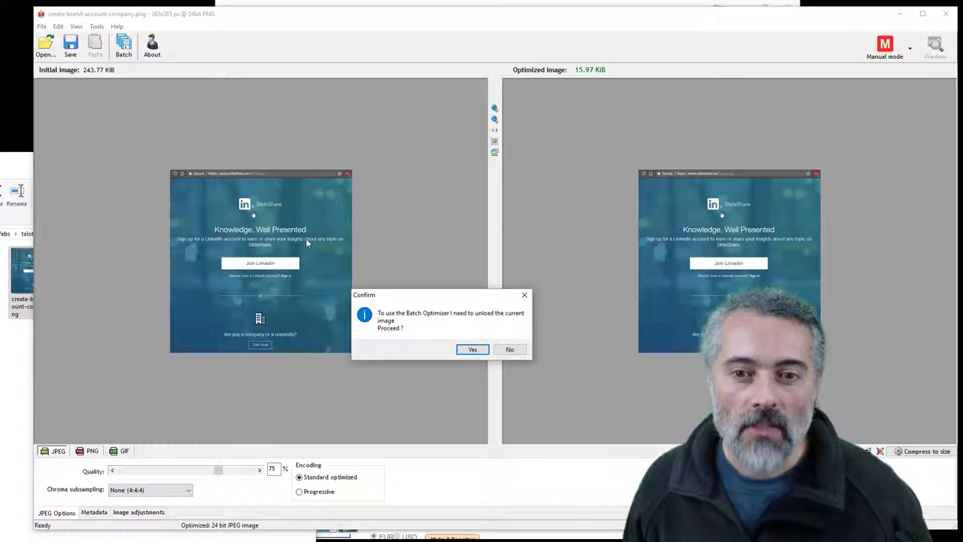
left_click(473, 350)
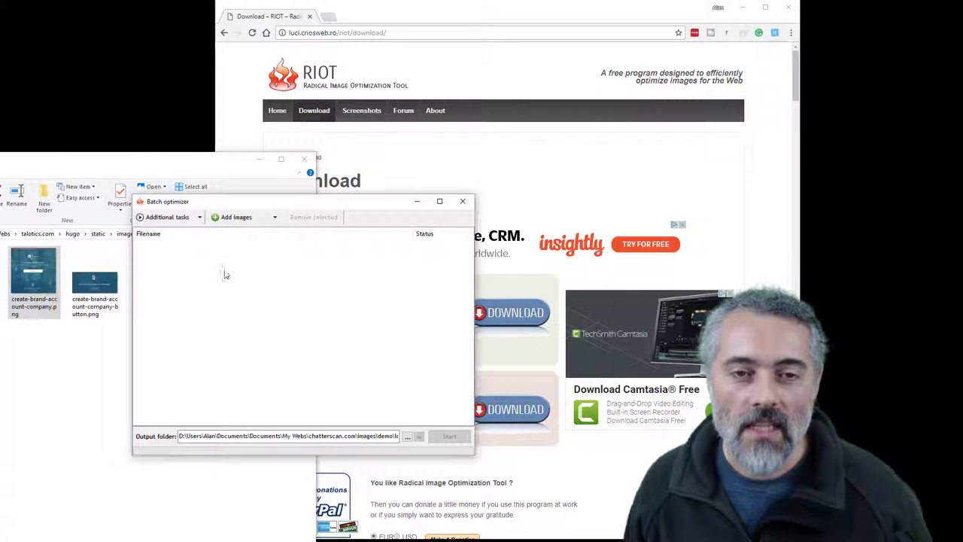
left_click(463, 201)
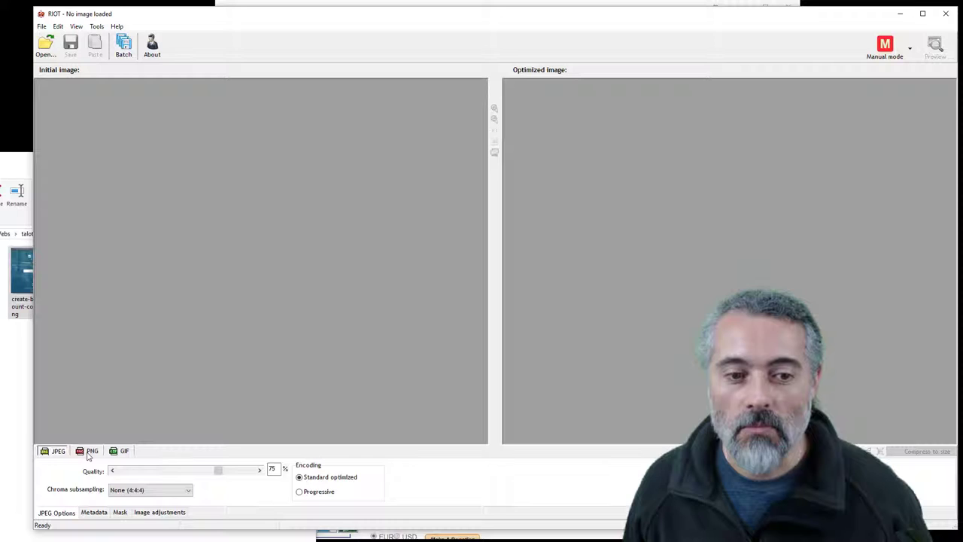
left_click(88, 452)
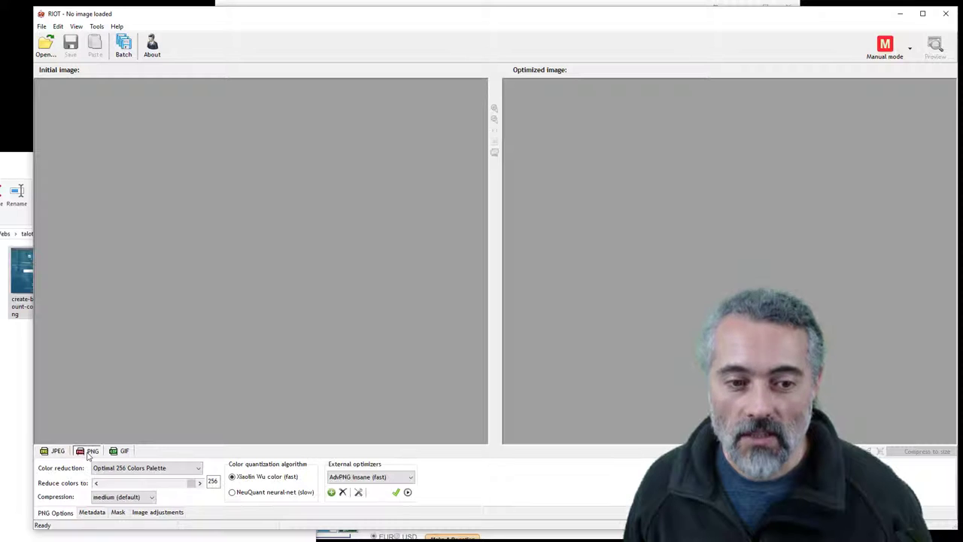
left_click(123, 46)
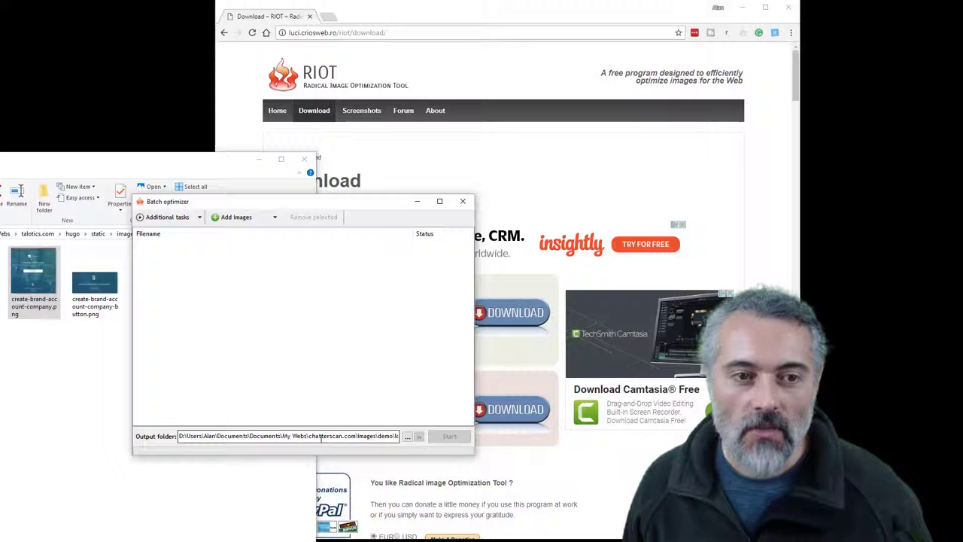
- Change the batch Output folder path to end in \export
left_click(55, 396)
left_click_drag(154, 271, 362, 439)
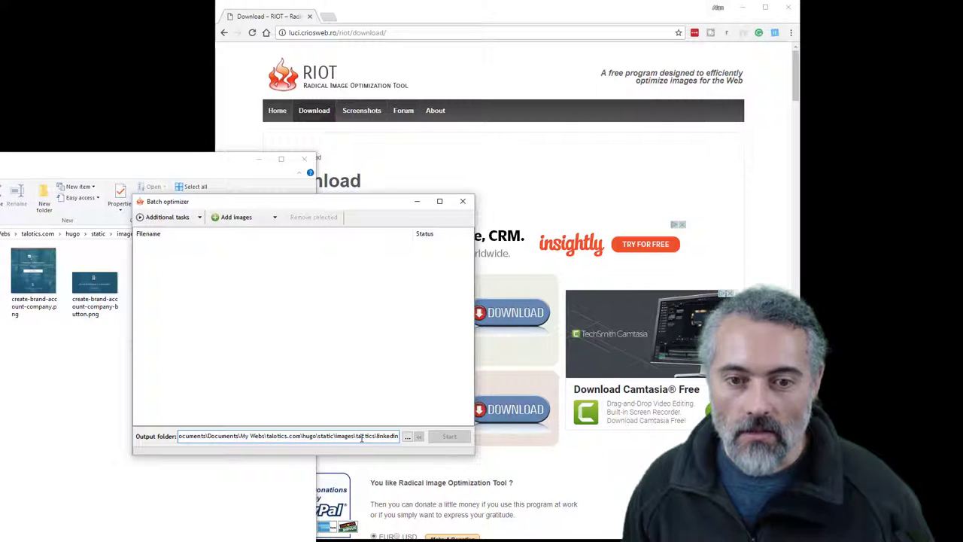
type("\\")
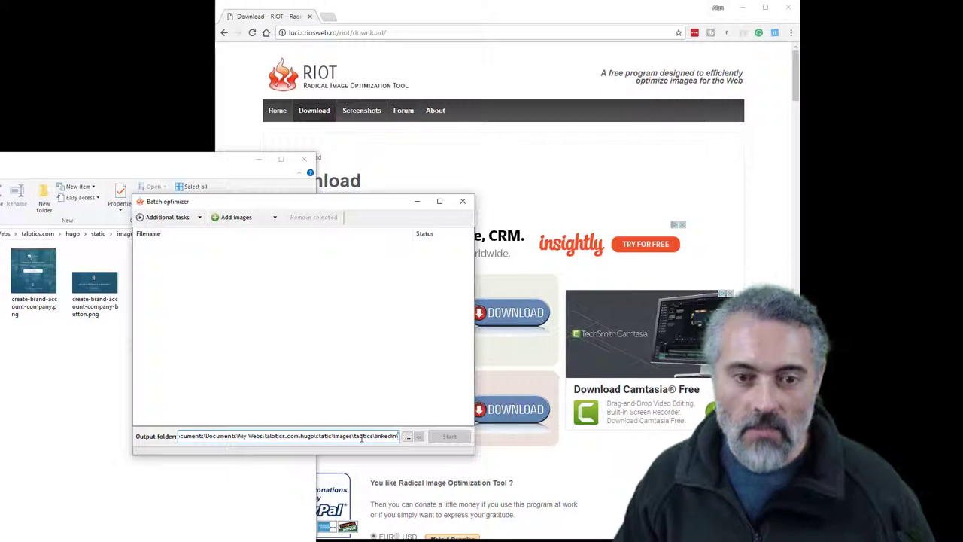
type("export")
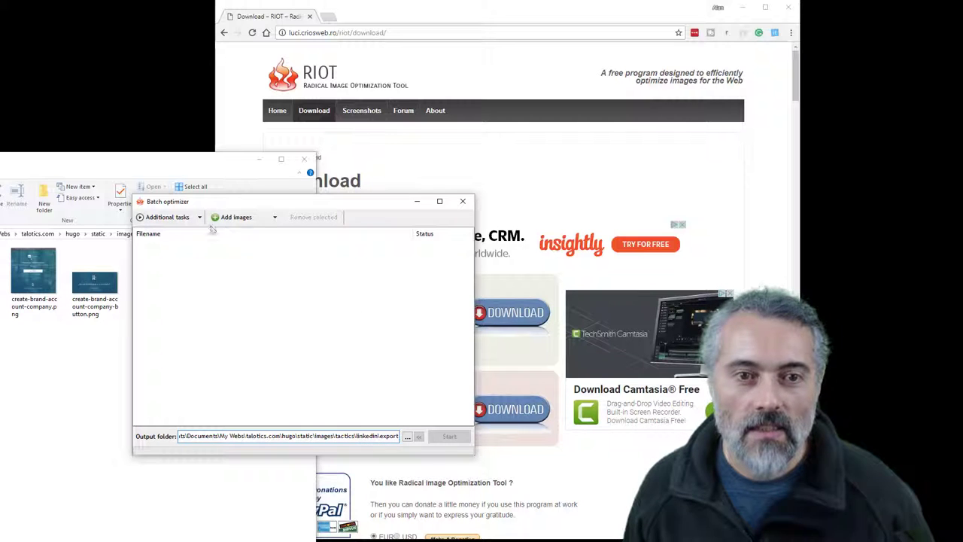
- Add the three LinkedIn screenshot PNGs, including the button and details shots, to the batch list
left_click(223, 217)
left_click(210, 222)
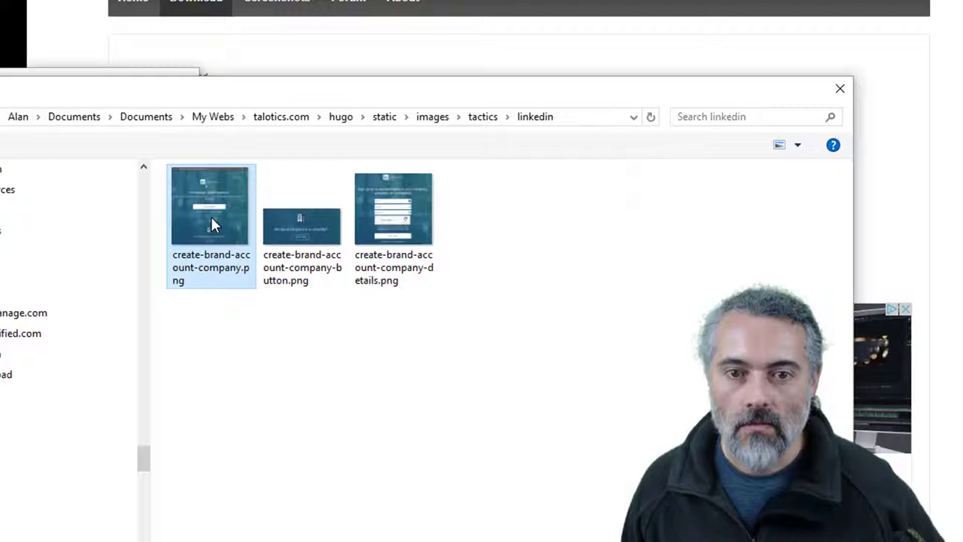
left_click(301, 218, "ctrl")
left_click(374, 221, "ctrl")
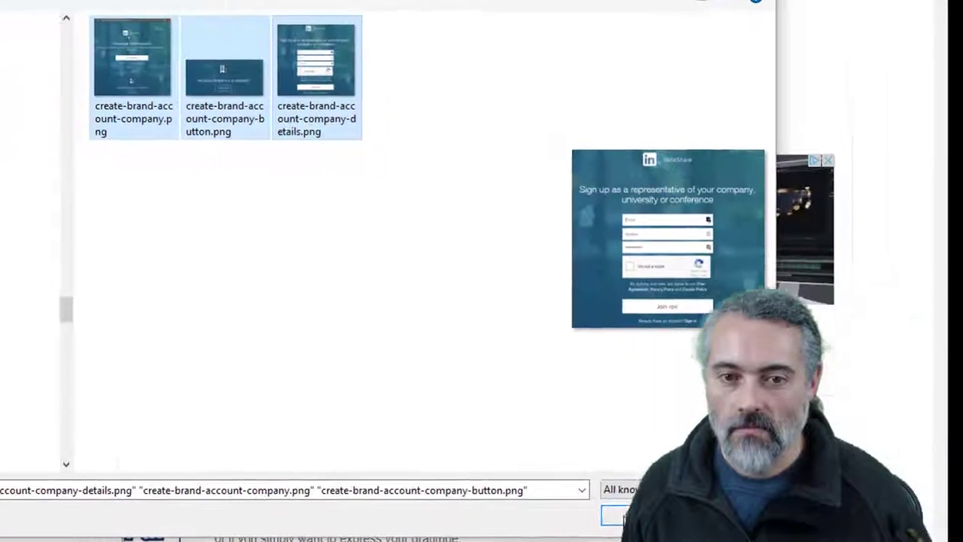
left_click(621, 518)
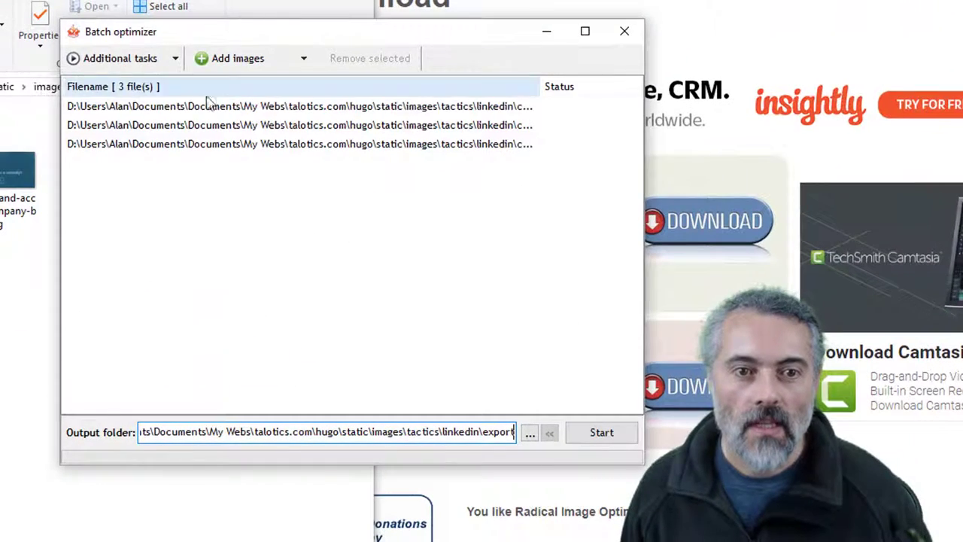
left_click(158, 58)
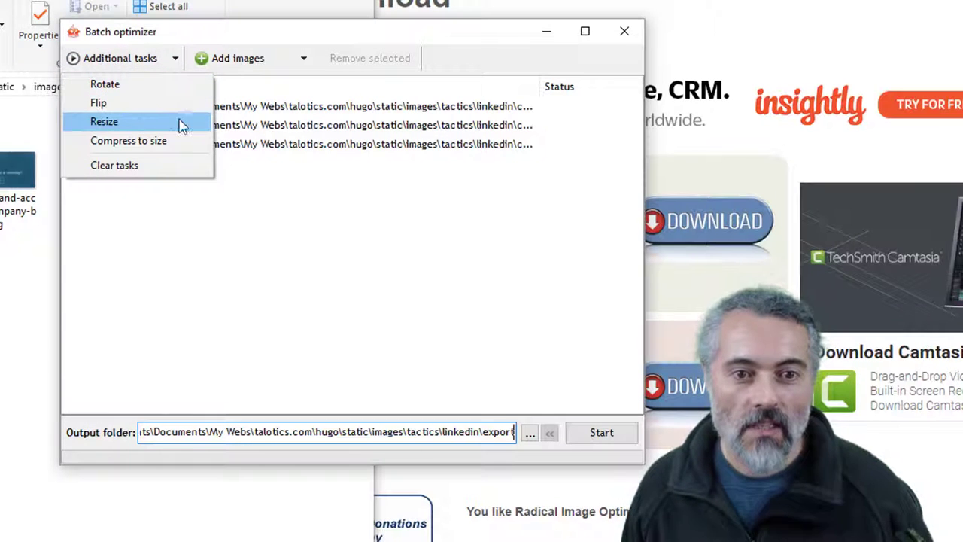
left_click(273, 304)
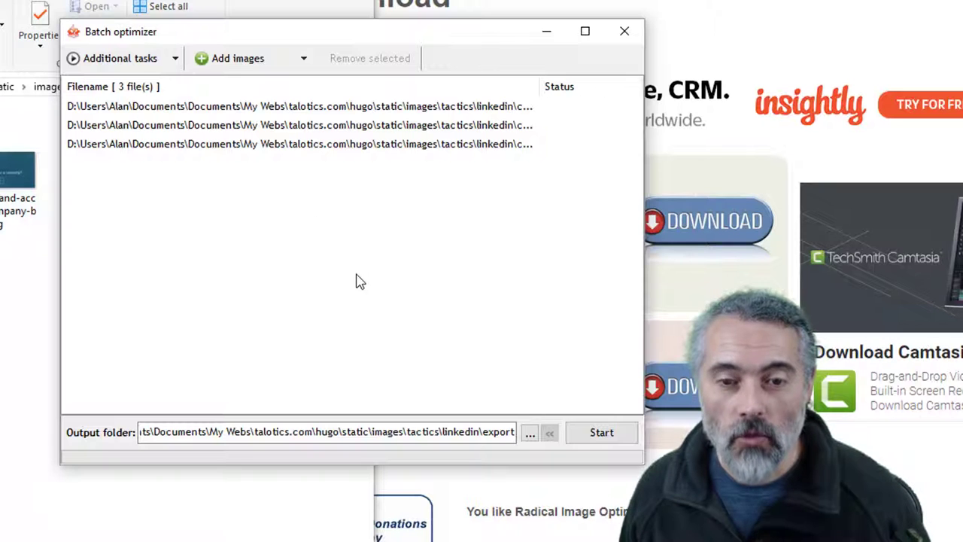
- Run the batch and open the export folder to check the optimized file sizes
left_click(602, 432)
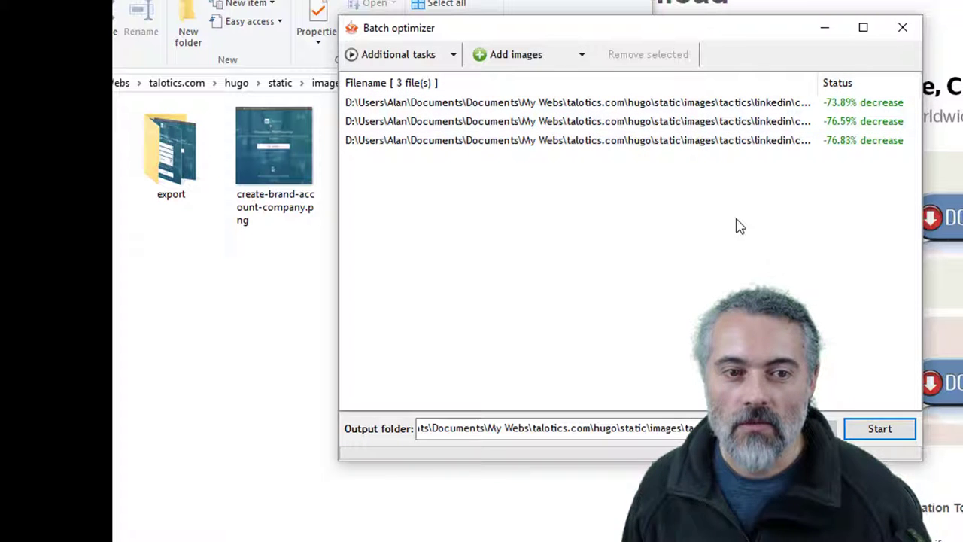
left_click(209, 365)
double_click(183, 197)
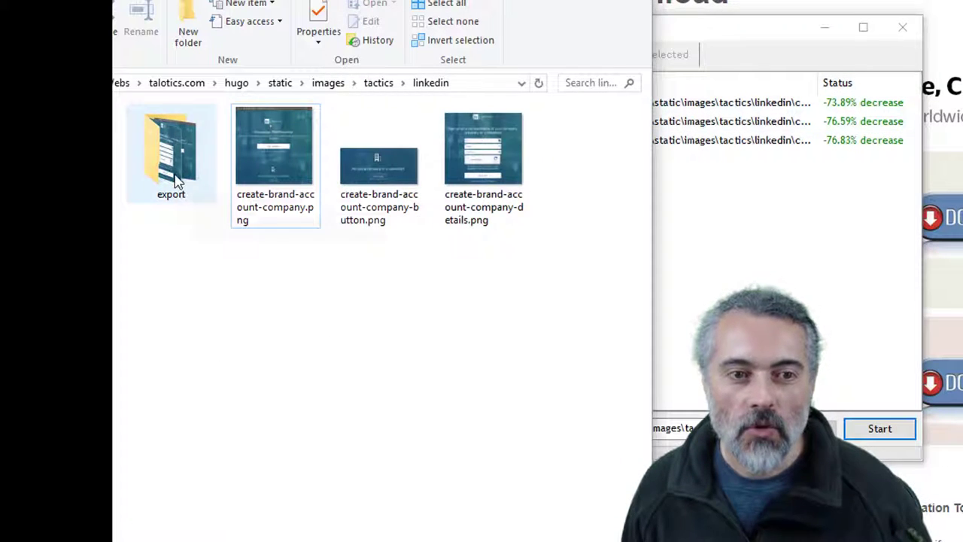
mouse_move(187, 178)
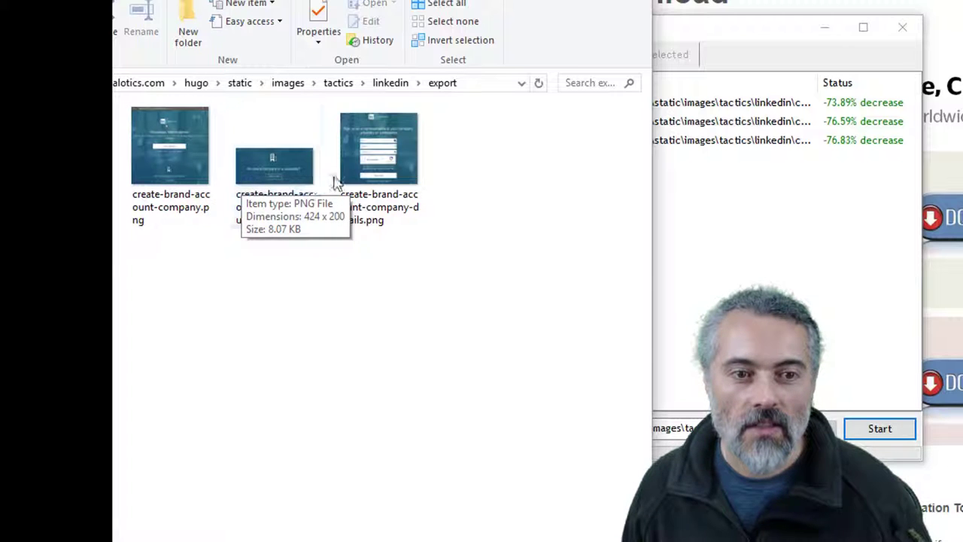
mouse_move(360, 181)
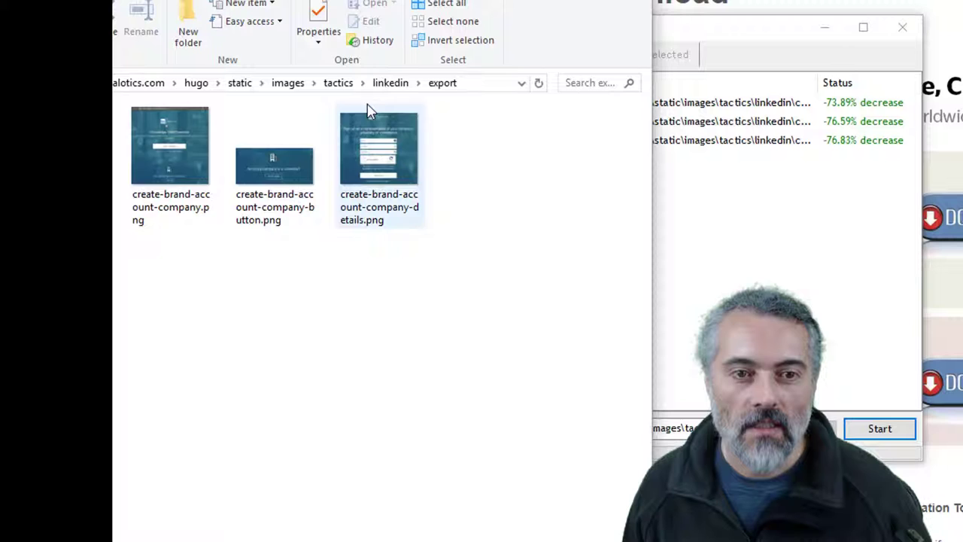
- Go back to the linkedin folder to compare the original screenshots' sizes
left_click(382, 85)
mouse_move(280, 181)
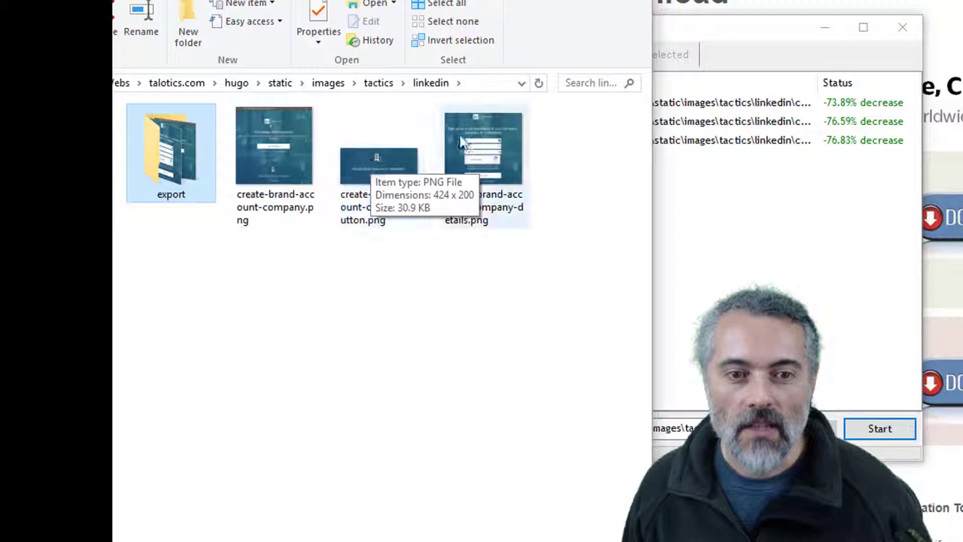
mouse_move(472, 157)
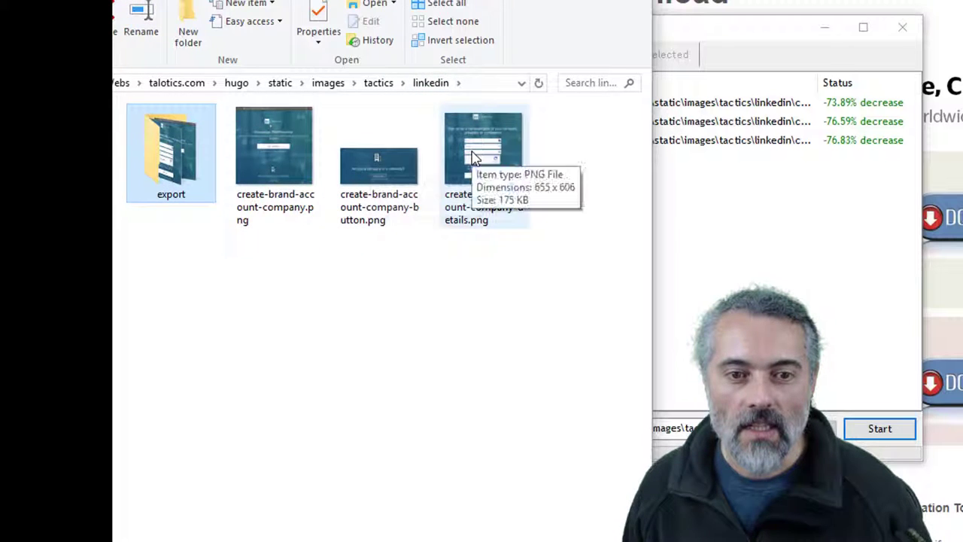
left_click(738, 38)
- Close the Batch optimizer and return to Chrome's RIOT download page
left_click(903, 28)
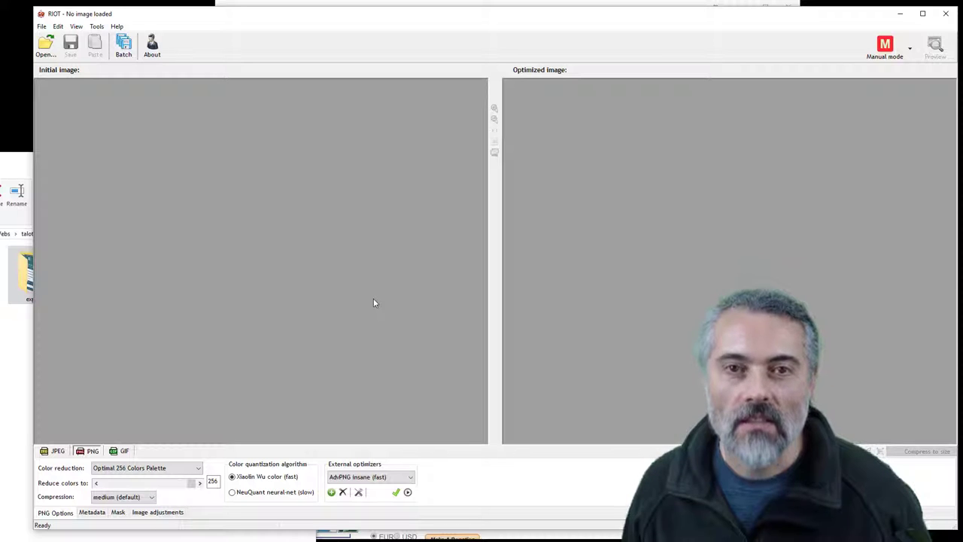
key("alt+Tab")
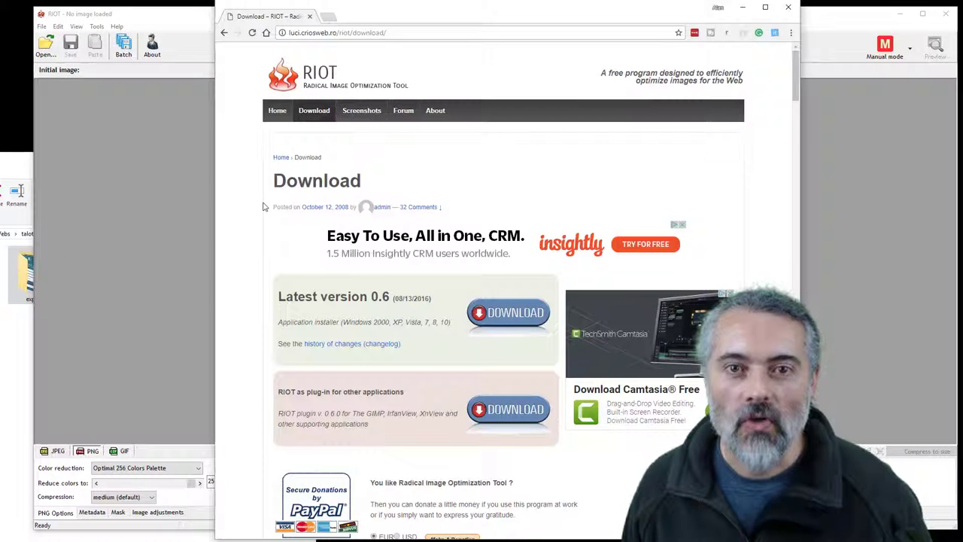